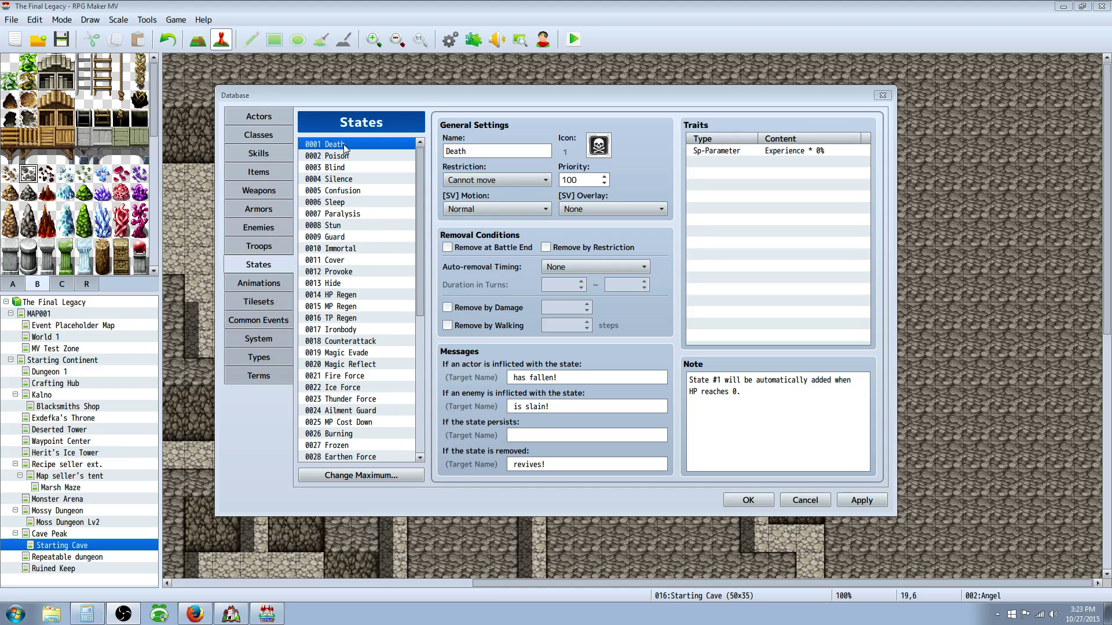
Look over the MP Cost Down state, then return to the Death state's settings.
scroll(415, 171, "down", 1)
scroll(415, 171, "up", 1)
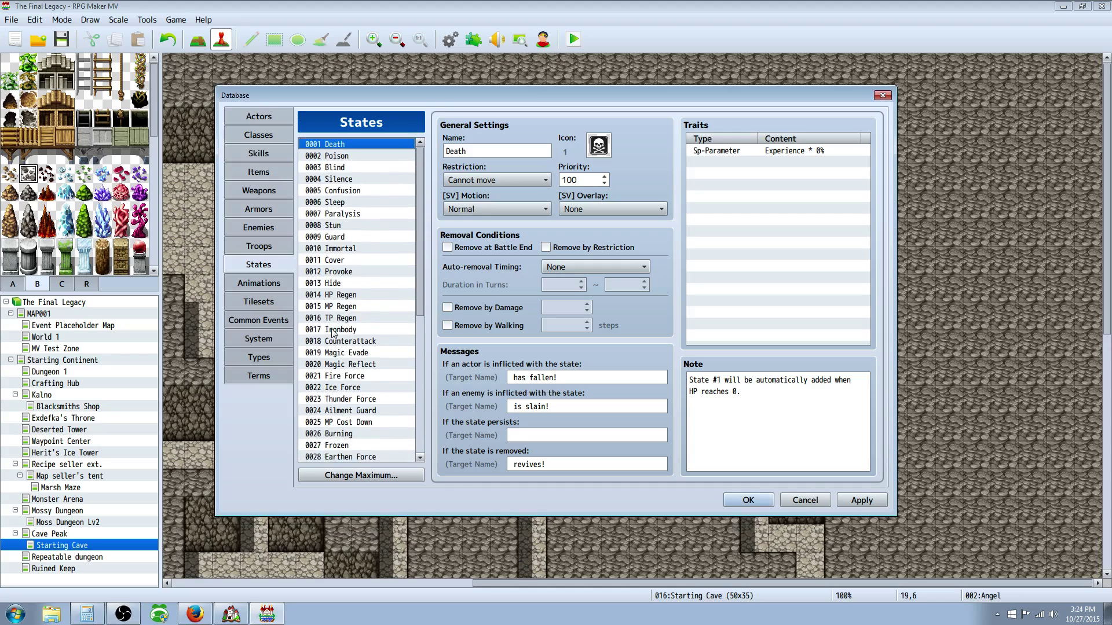
left_click(359, 422)
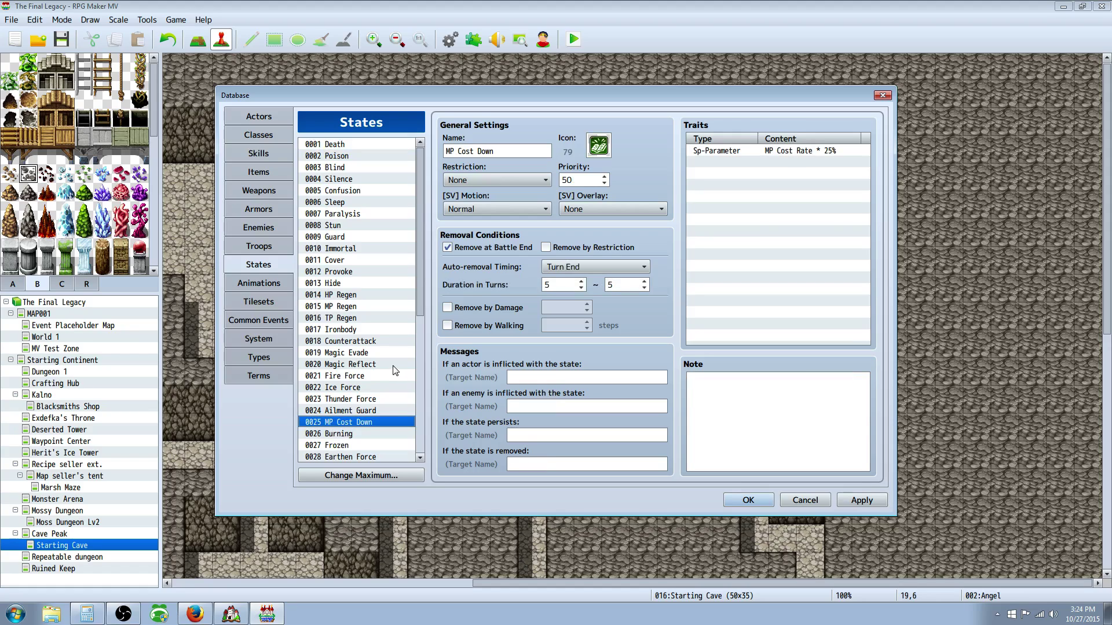
left_click_drag(418, 295, 412, 378)
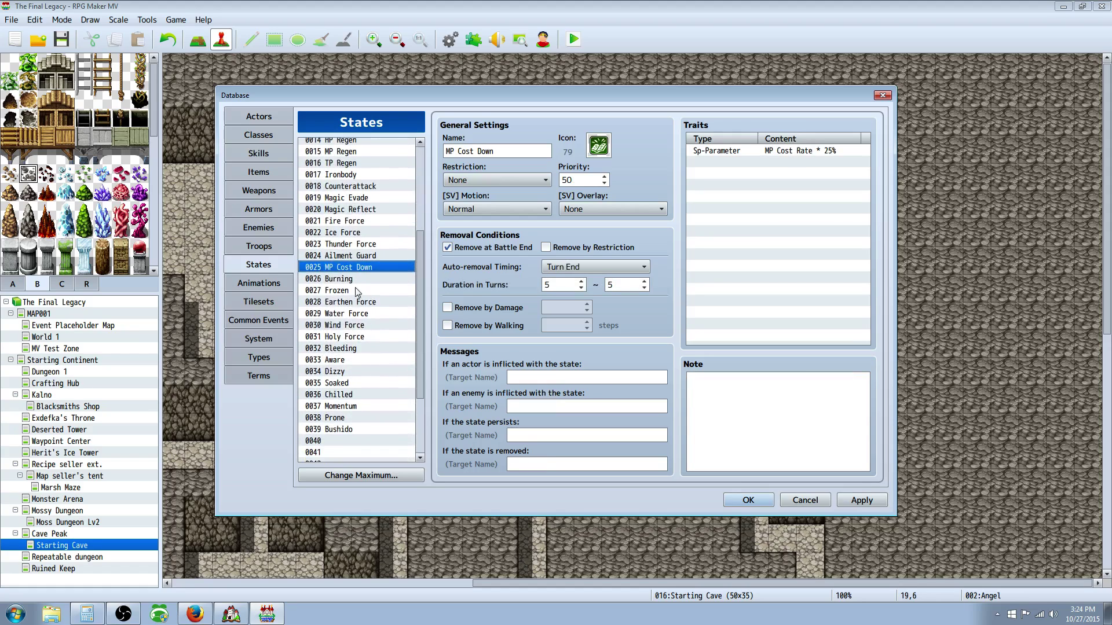
left_click_drag(419, 302, 357, 171)
left_click(353, 145)
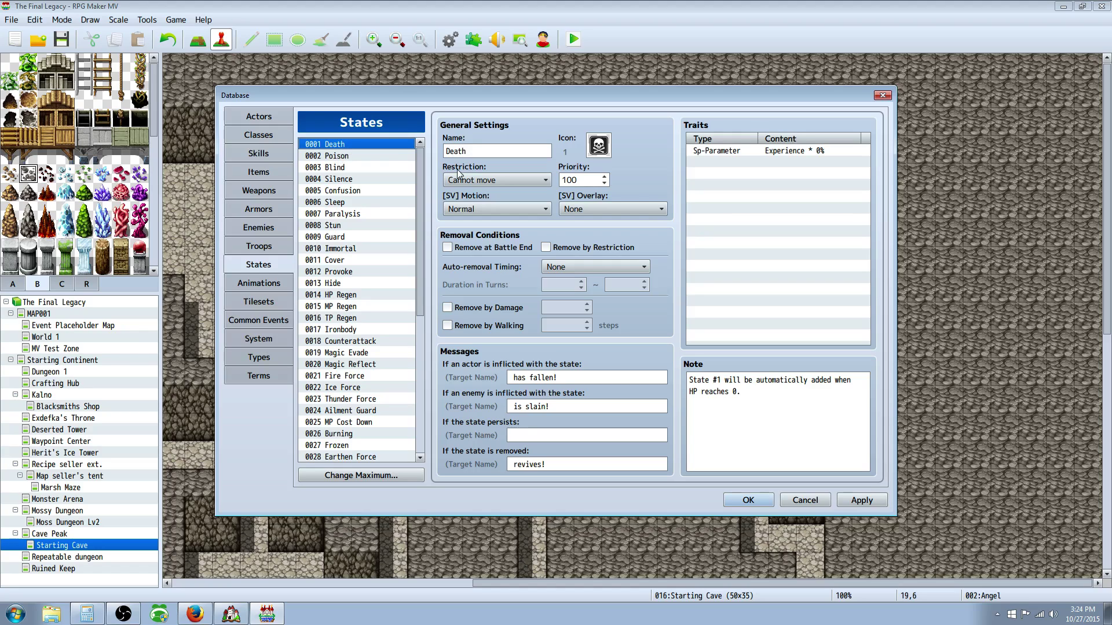
mouse_move(457, 172)
mouse_move(375, 198)
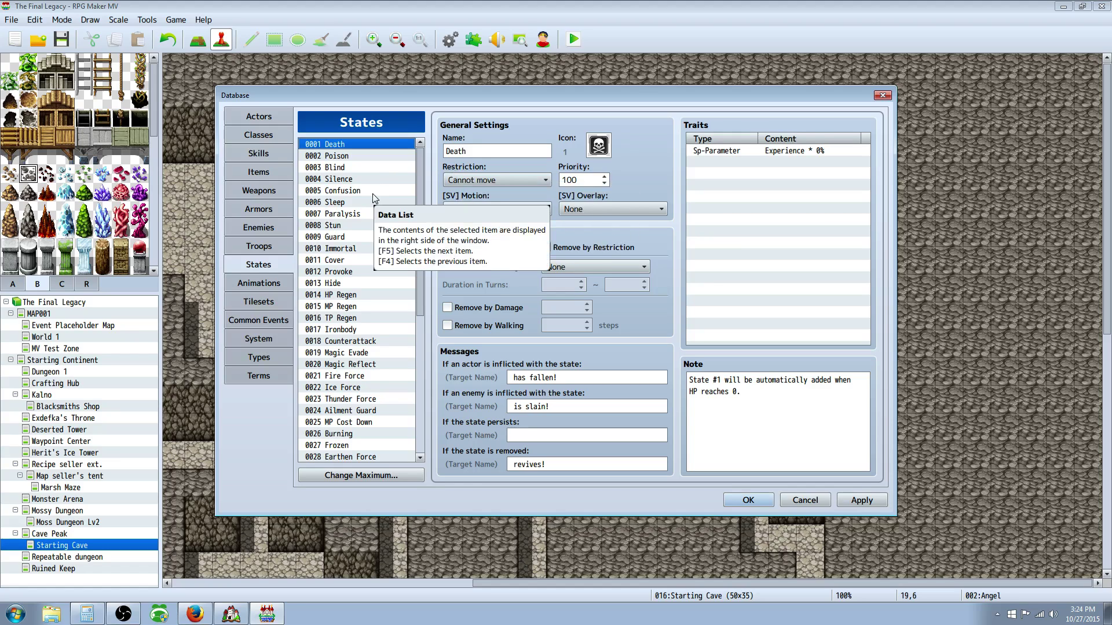
On Poison, try an Ex-Parameter HP Regeneration -1% trait, then cancel without adding it.
left_click(360, 158)
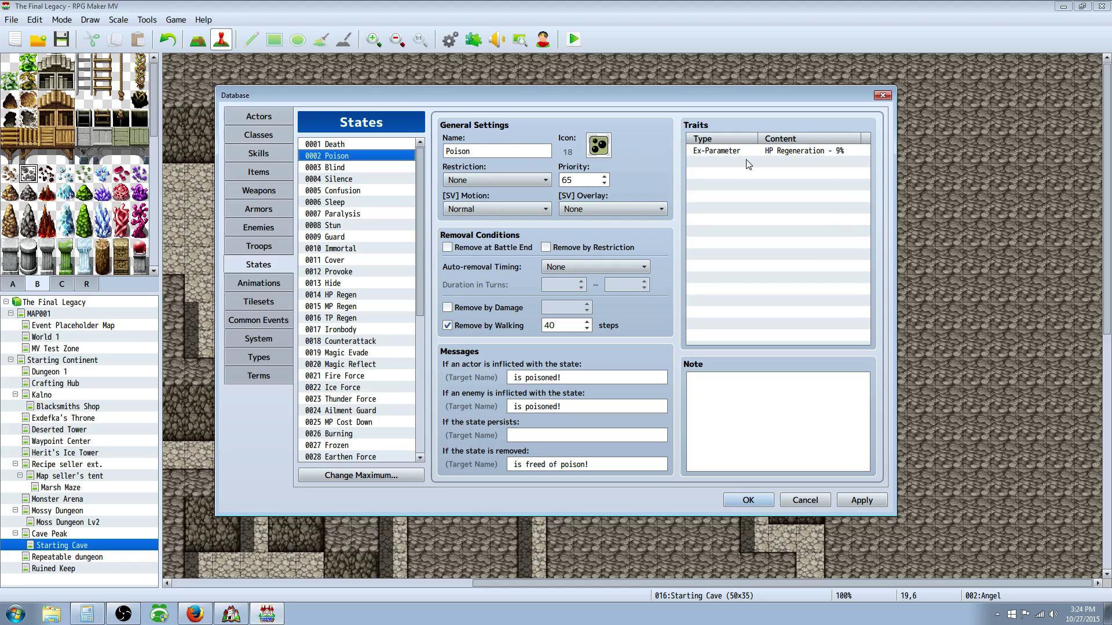
right_click(728, 164)
left_click(752, 174)
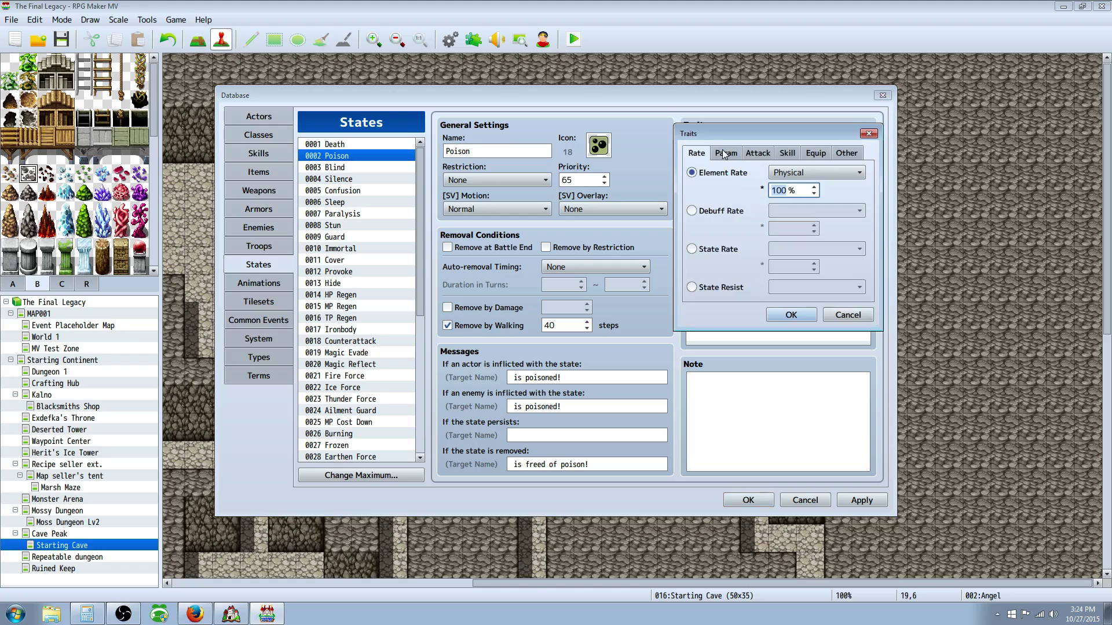
left_click(725, 151)
left_click_drag(755, 135, 754, 181)
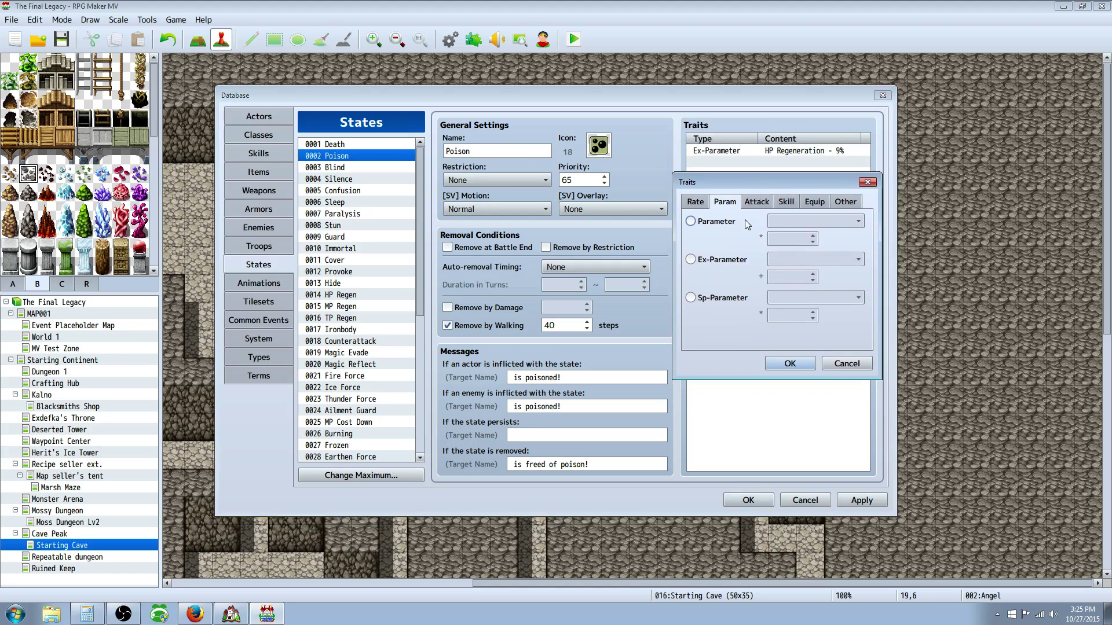
left_click(728, 260)
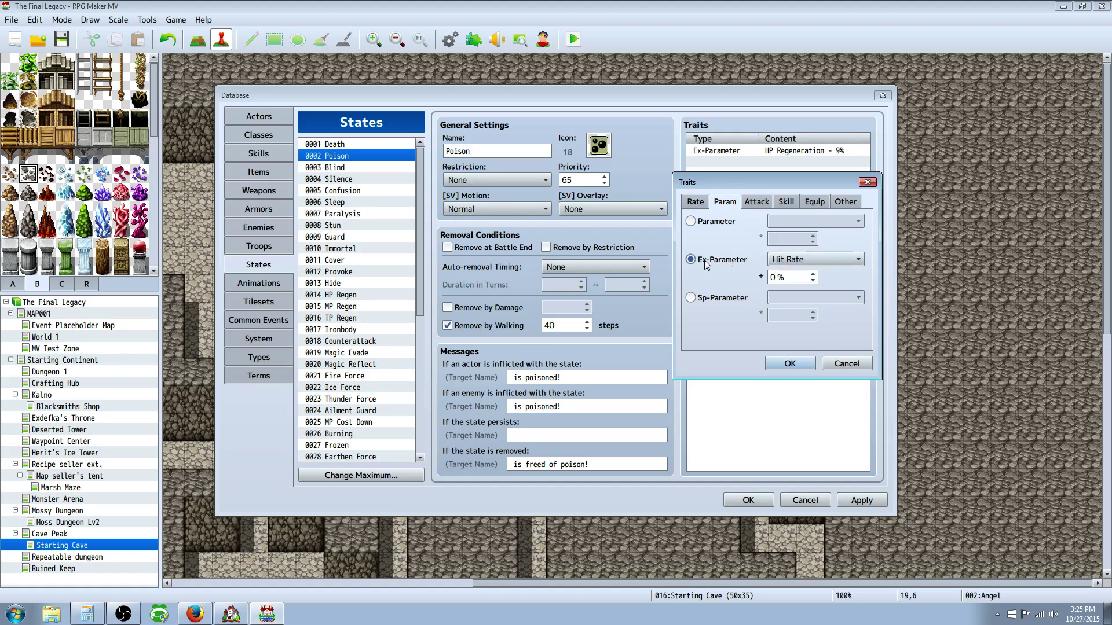
left_click(815, 262)
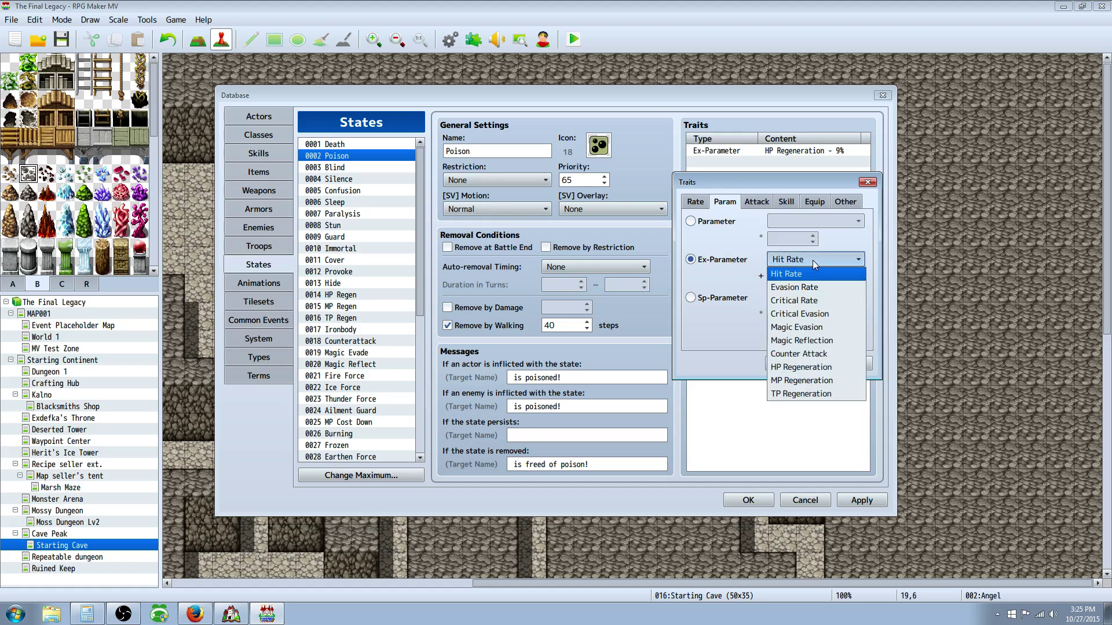
left_click(794, 369)
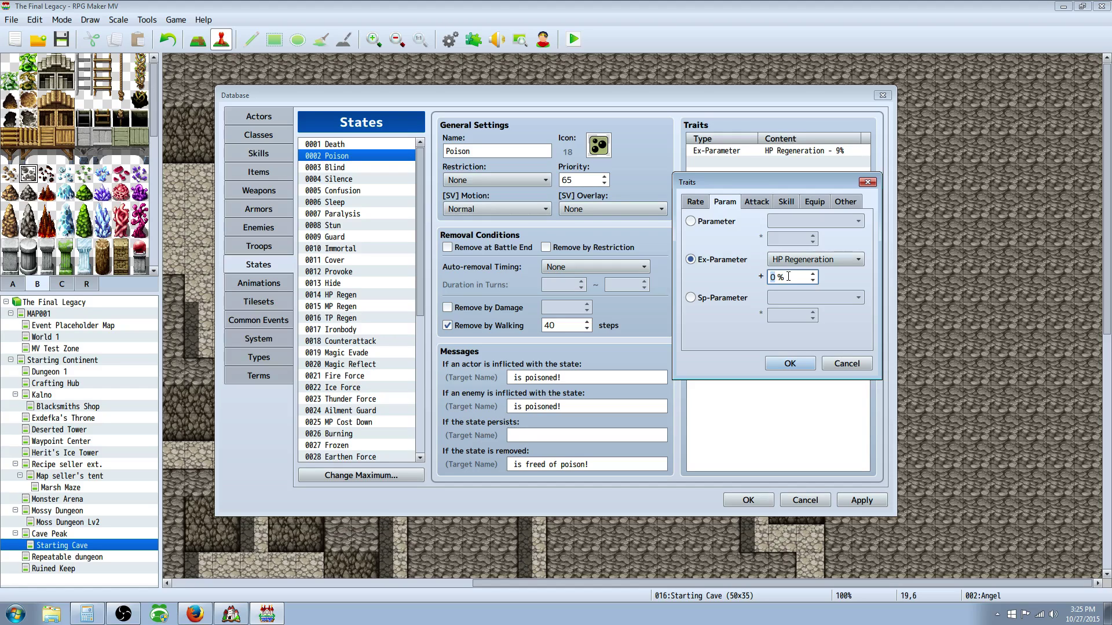
left_click(794, 278)
left_click(813, 275)
left_click(813, 280)
left_click(813, 280)
left_click(847, 363)
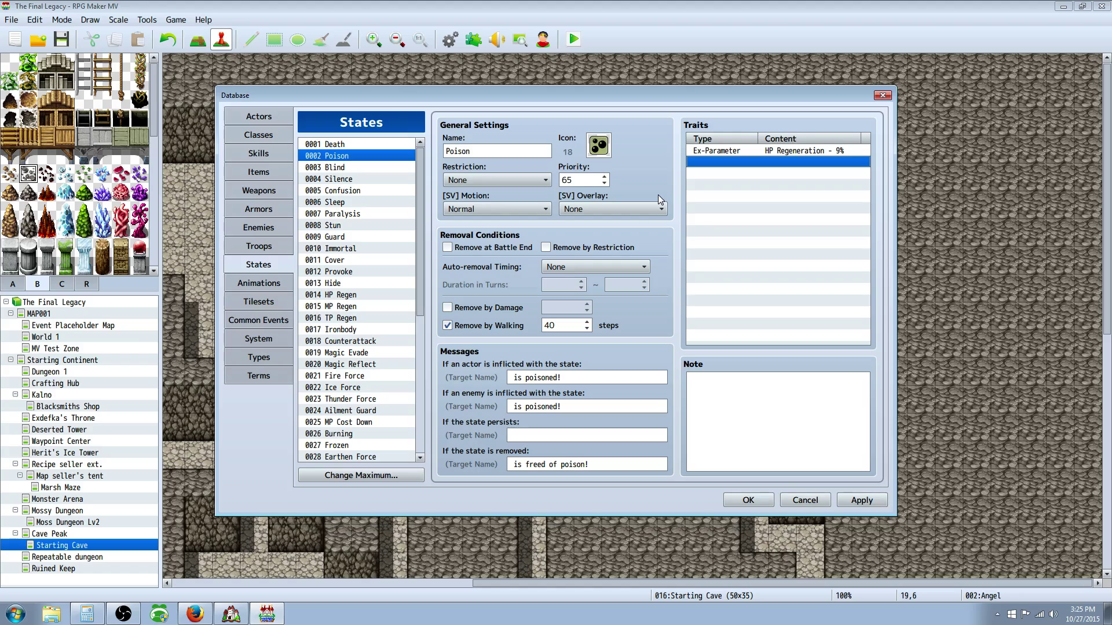
left_click(493, 177)
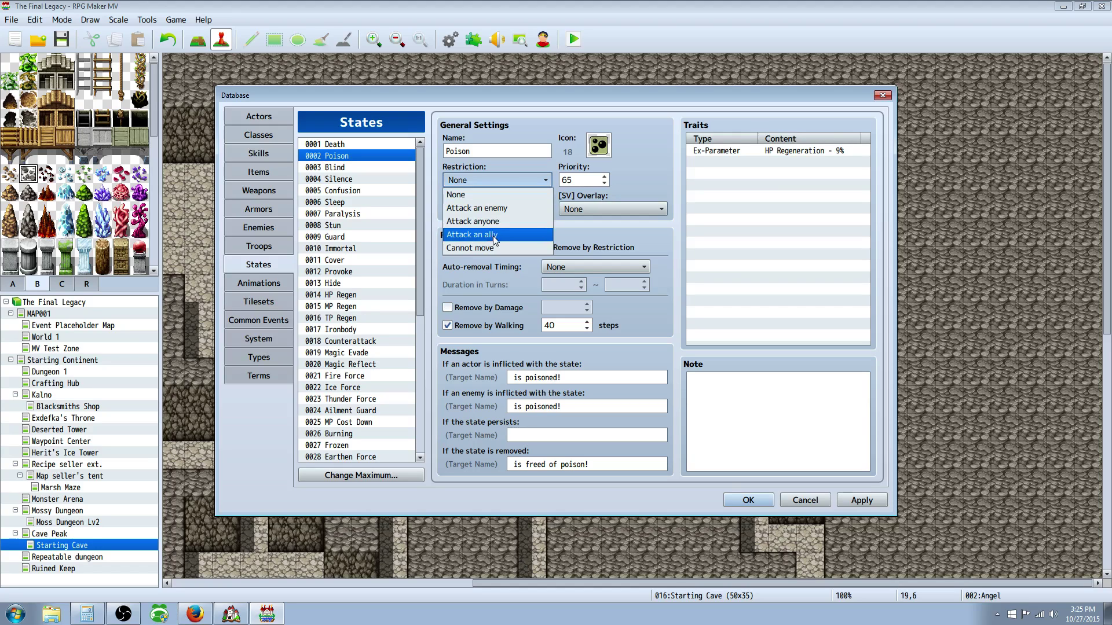
left_click(486, 195)
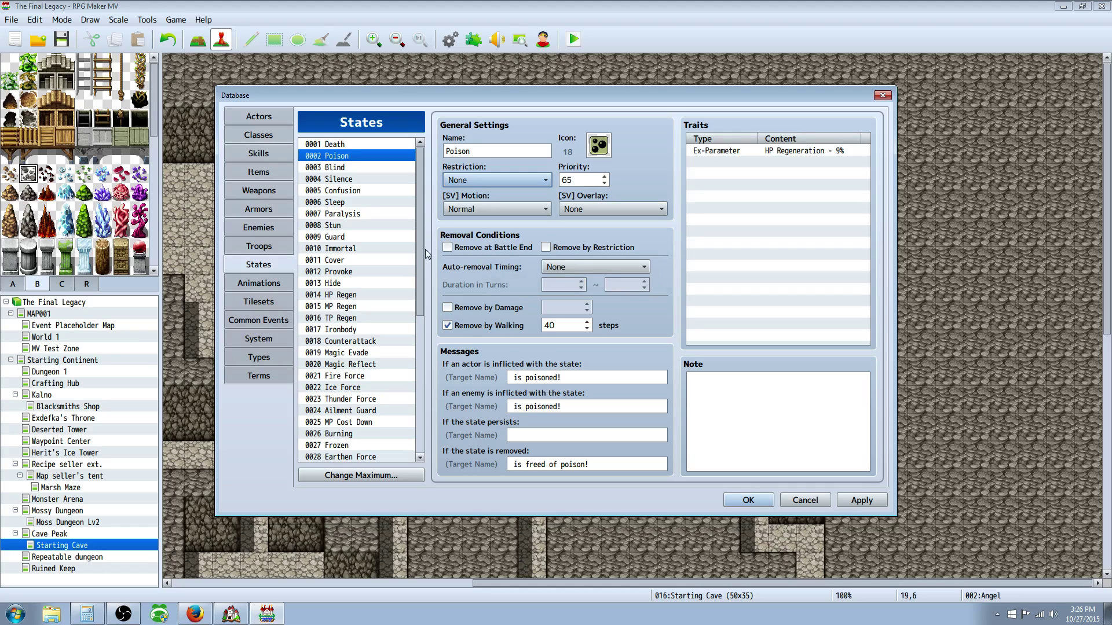
Review 0026 Burning further down the list, then select 0004 Silence.
left_click_drag(423, 251, 426, 362)
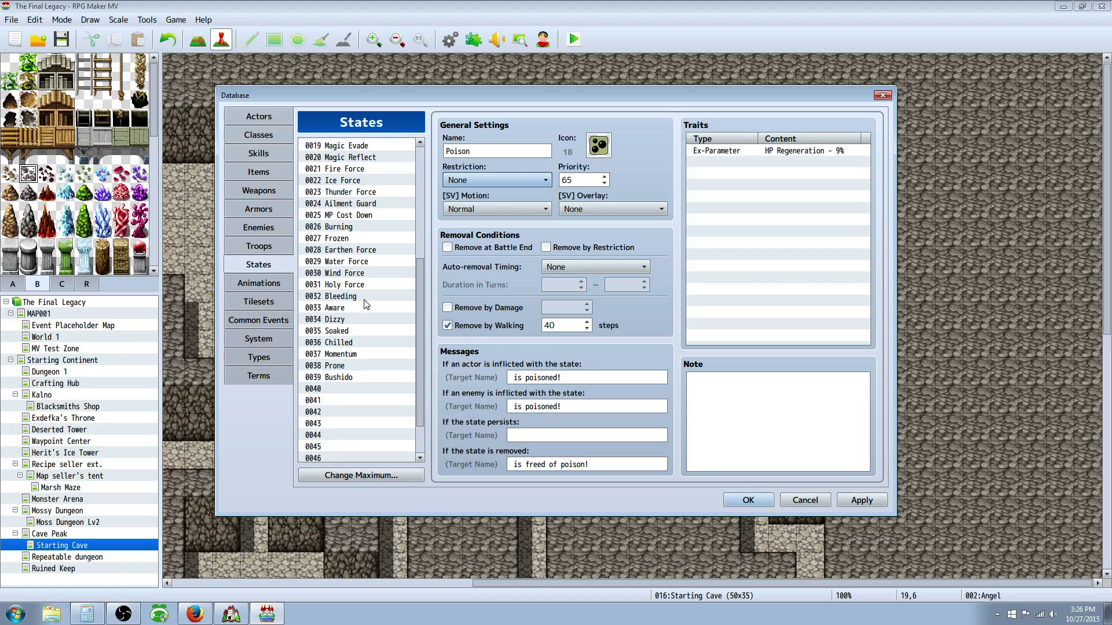
left_click(348, 228)
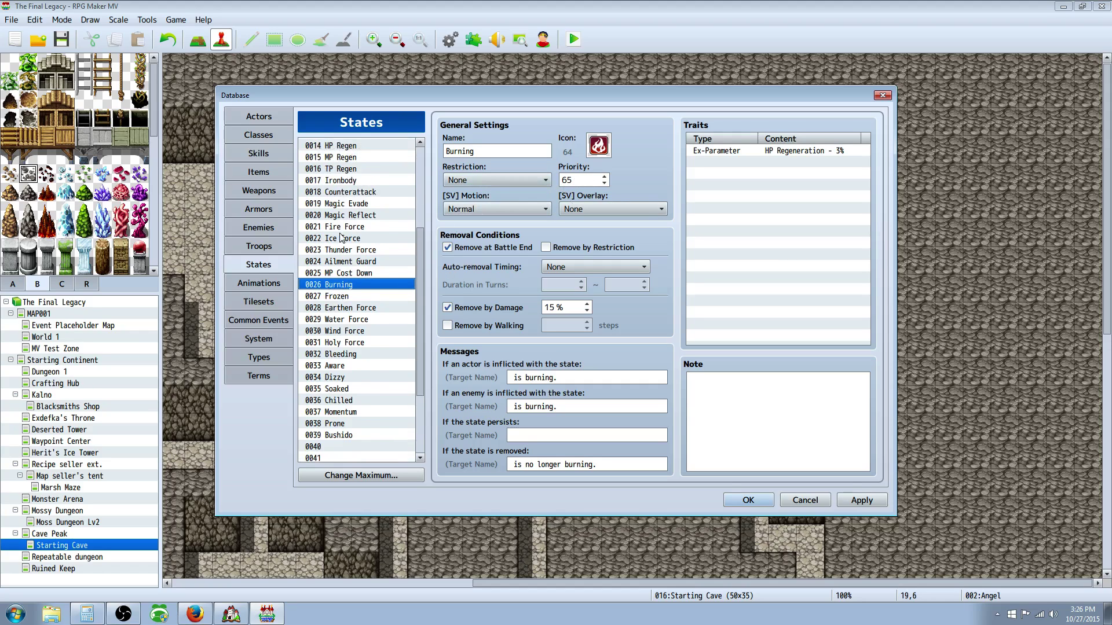
scroll(343, 238, "up", 6)
left_click(346, 180)
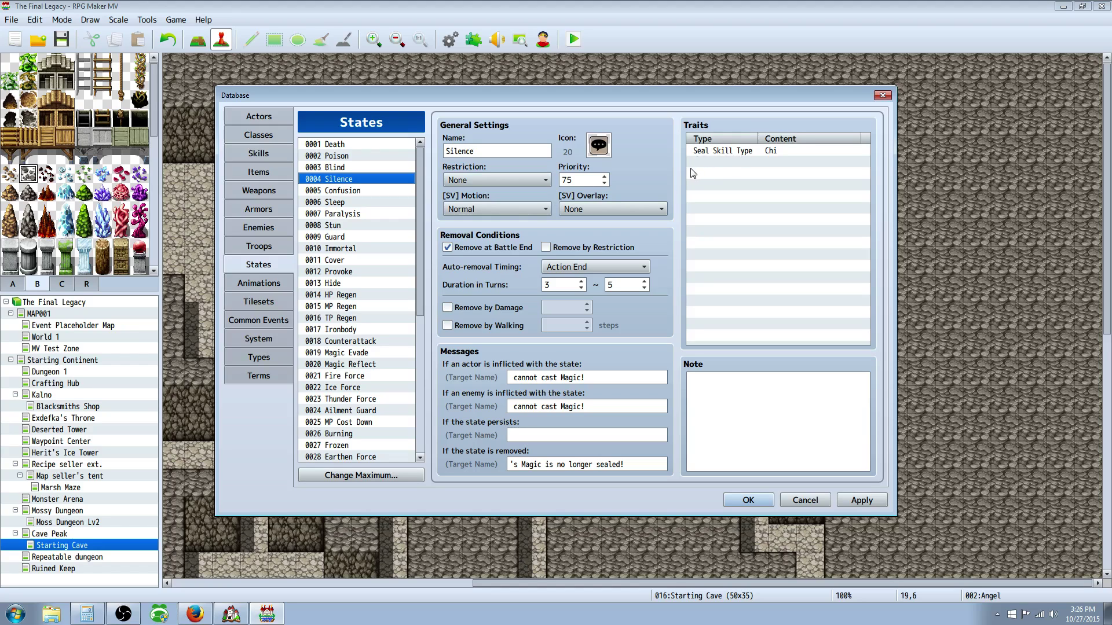
right_click(718, 164)
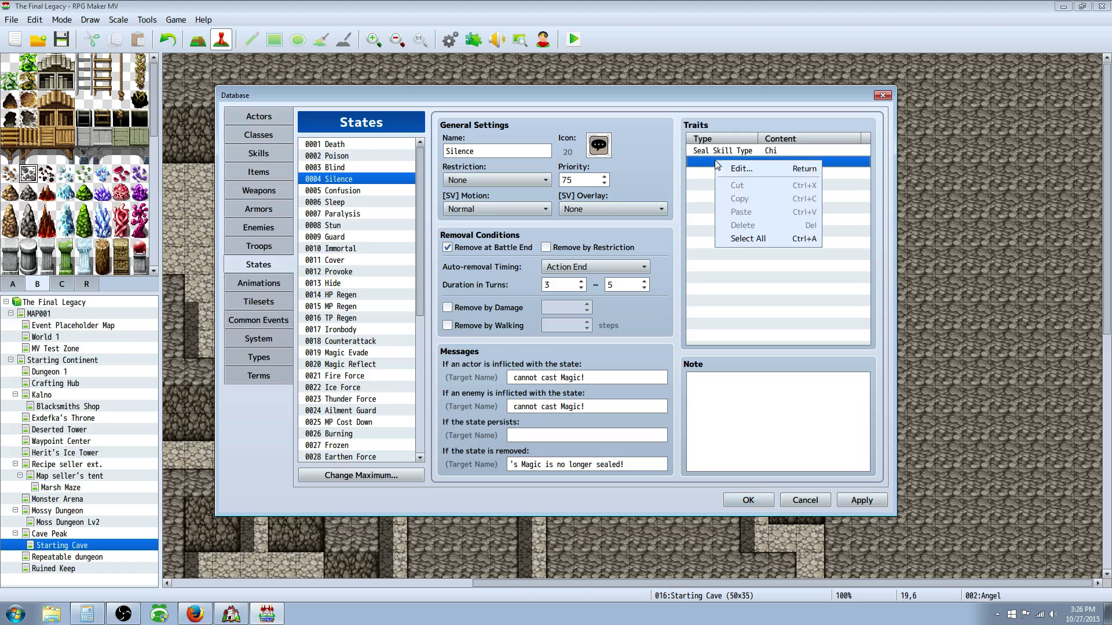
left_click(753, 168)
left_click(796, 155)
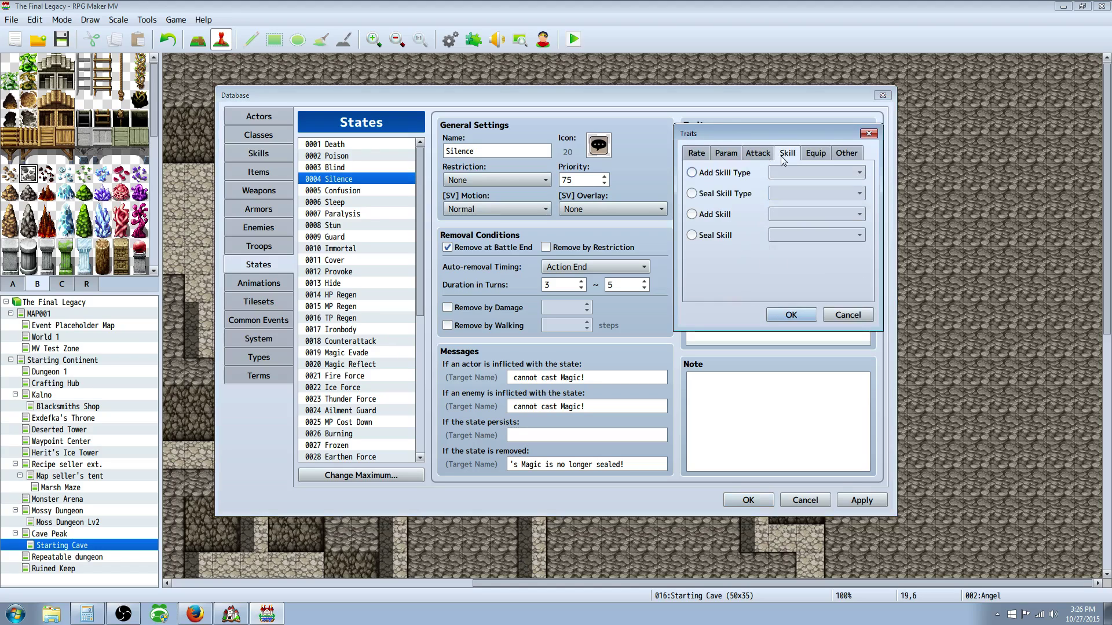
left_click(709, 196)
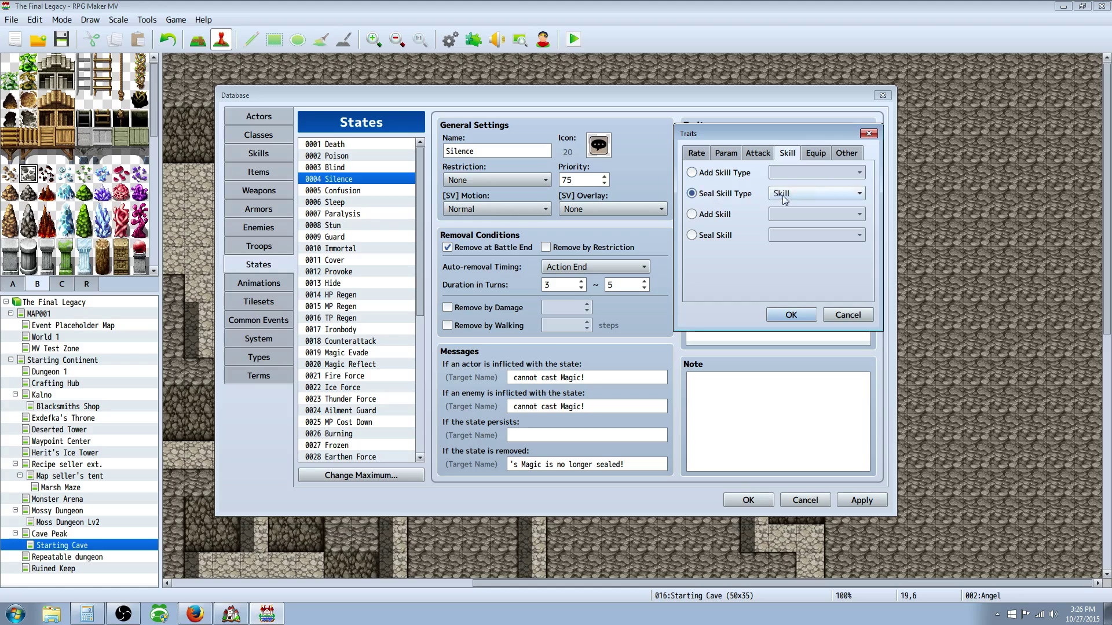
left_click(853, 315)
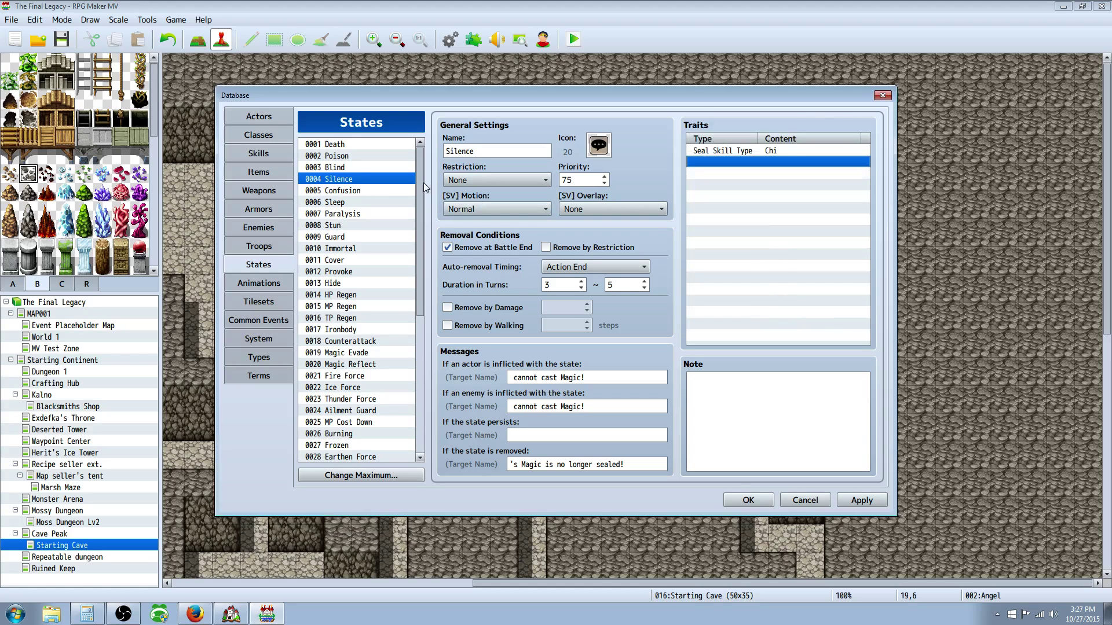
scroll(416, 183, "down", 1)
scroll(415, 178, "up", 1)
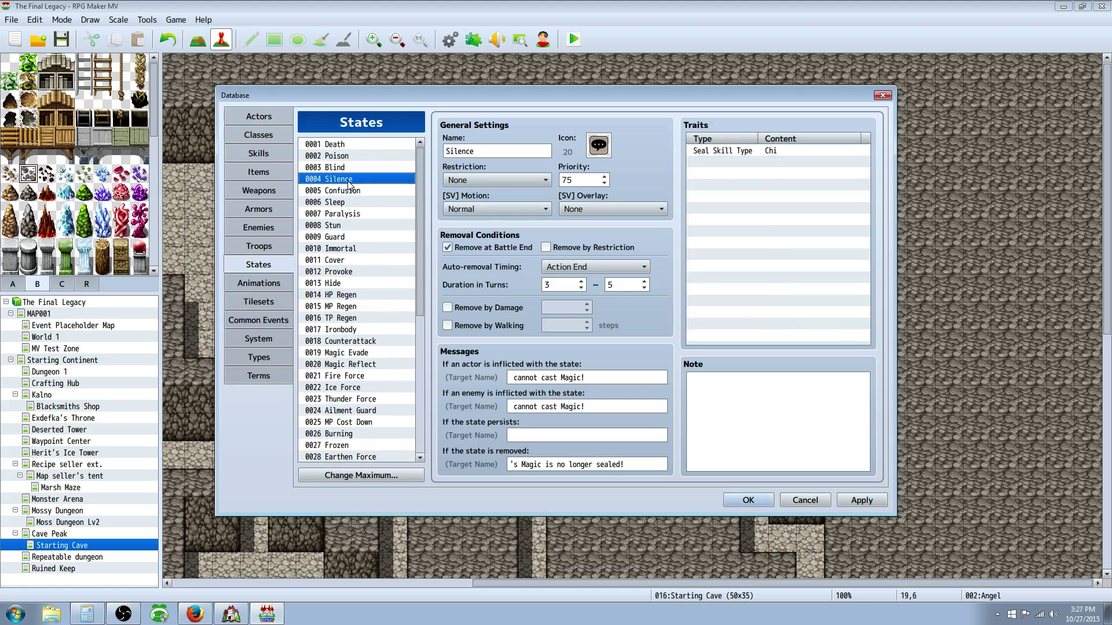
Glance at empty slot 0040, then select 0005 Confusion back at the list top.
right_click(358, 179)
left_click(418, 175)
left_click(347, 355)
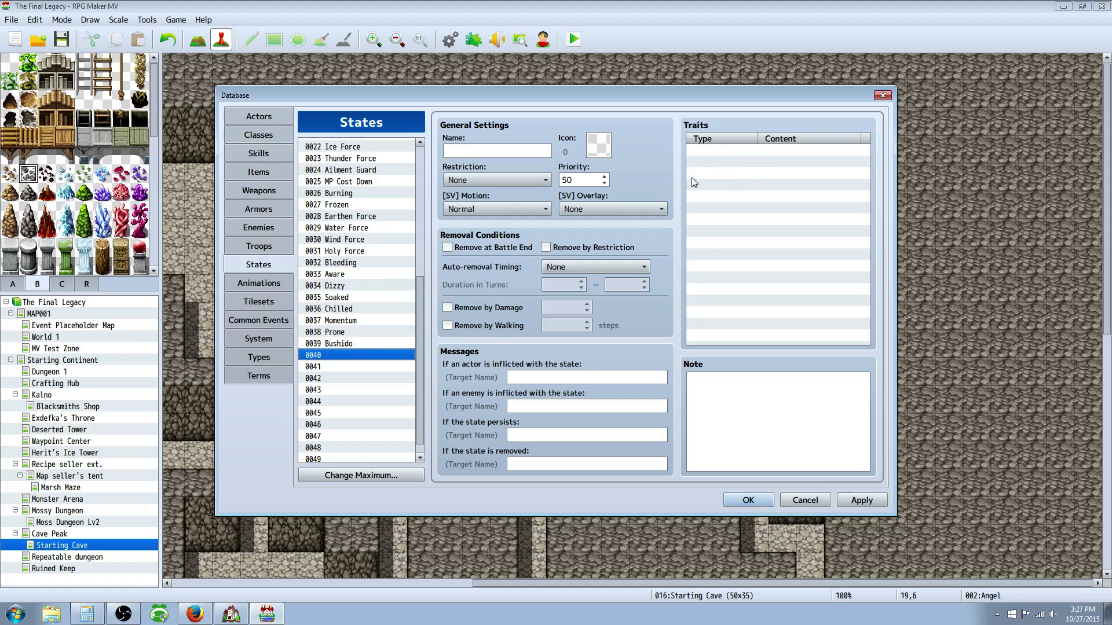
left_click_drag(417, 310, 423, 147)
left_click(346, 190)
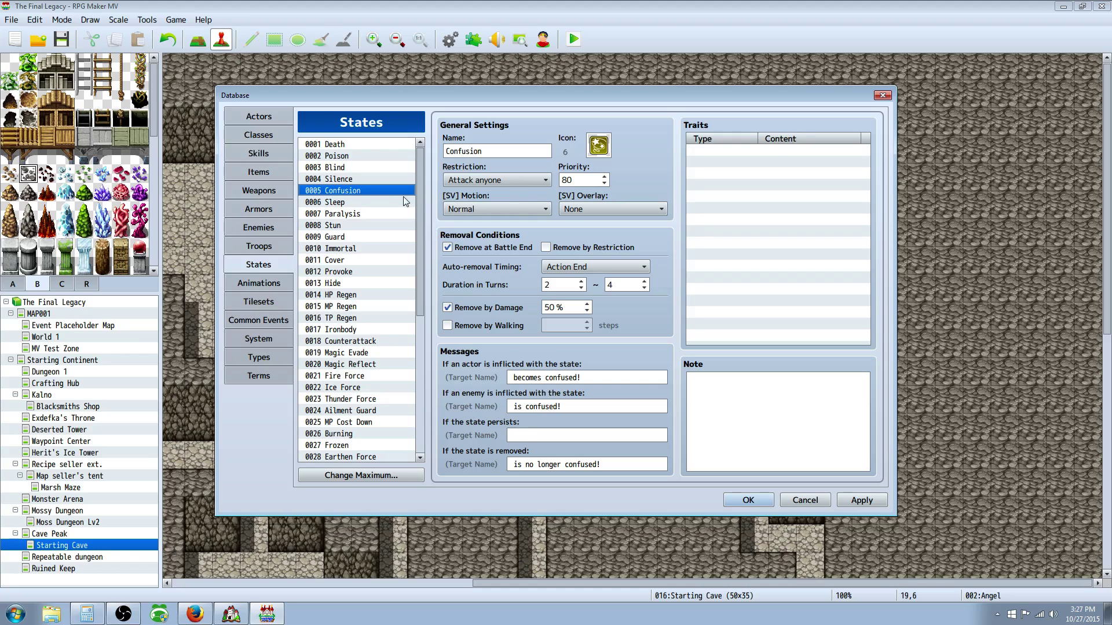
Review 0006 Sleep, then select 0007 Paralysis.
left_click(343, 202)
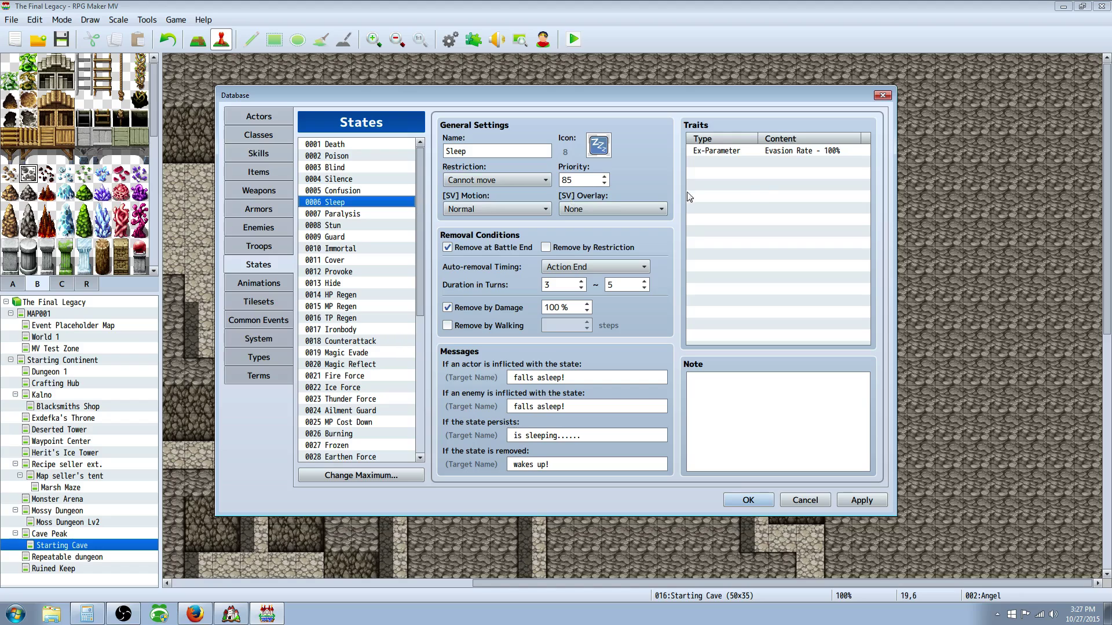
left_click(400, 213)
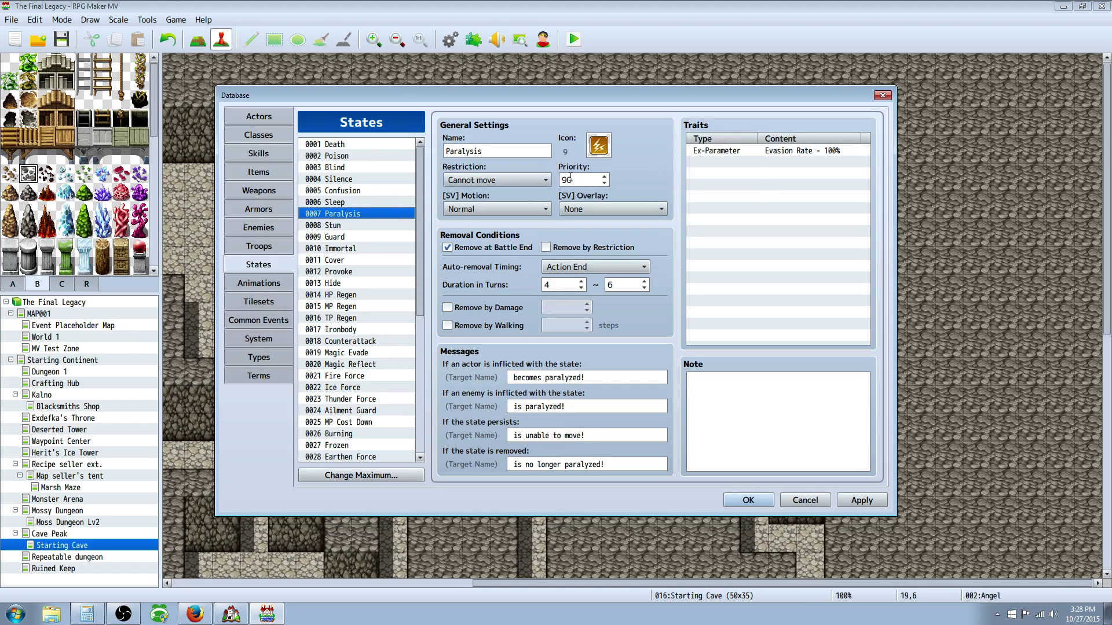
mouse_move(572, 179)
Keep Paralysis's Auto-removal Timing at Action End, then reselect 0005 Confusion.
left_click(581, 267)
left_click(560, 266)
left_click(565, 266)
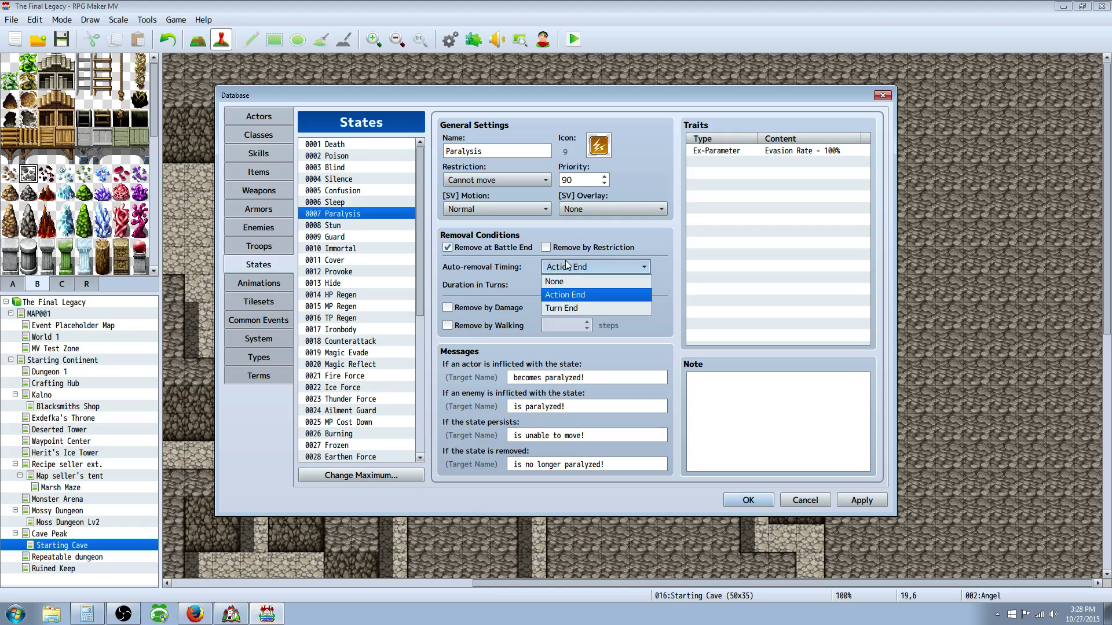
left_click(566, 265)
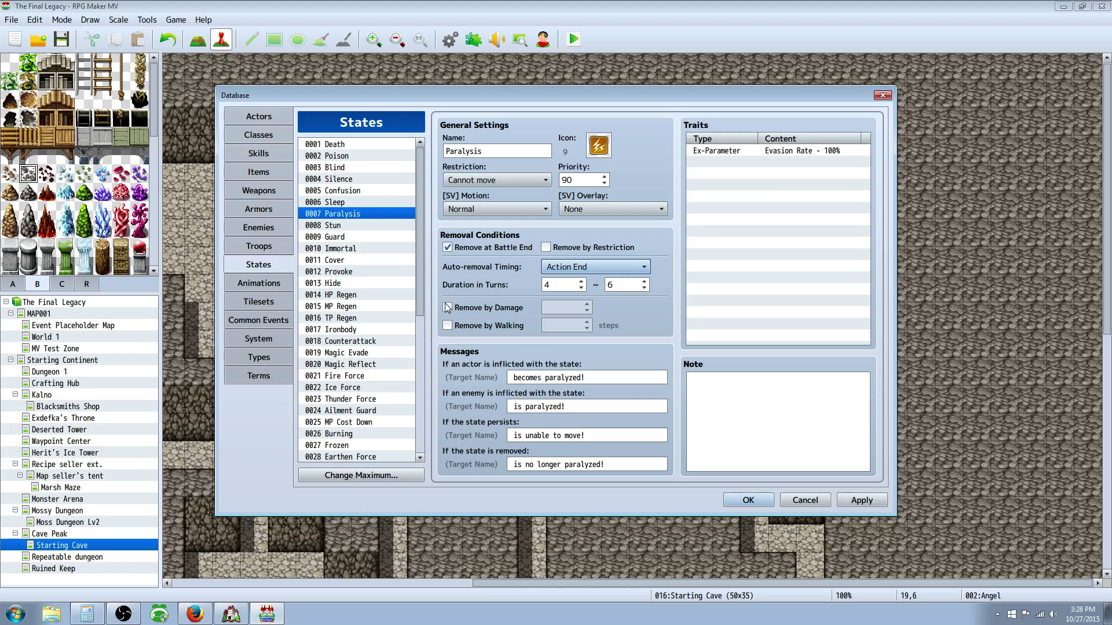
left_click(357, 193)
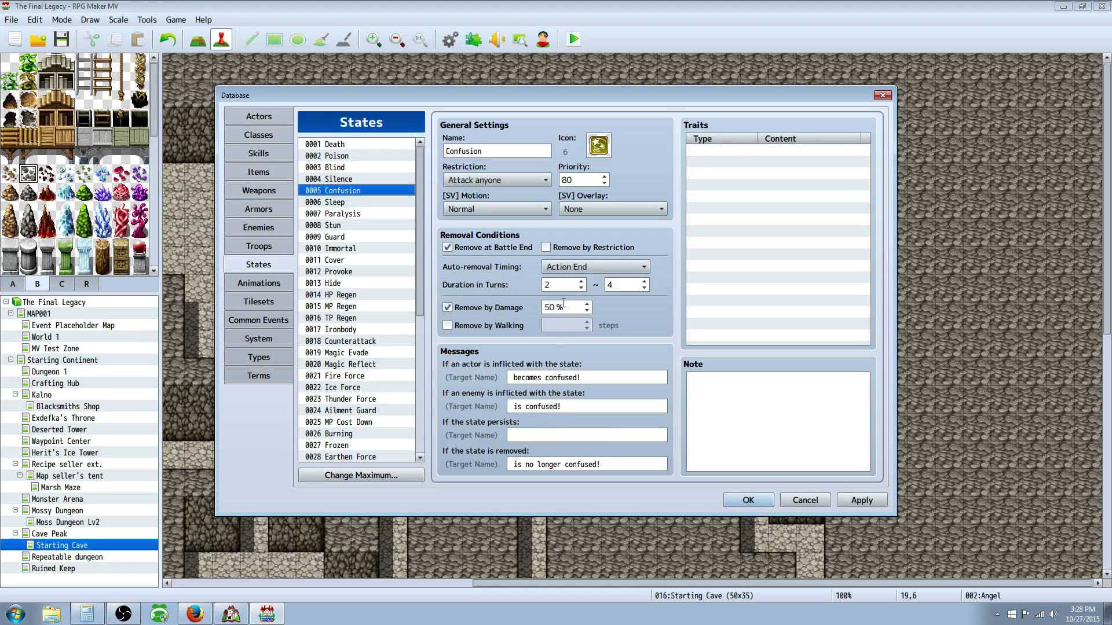
Review 0008 Stun, then select 0009 Guard.
left_click(346, 225)
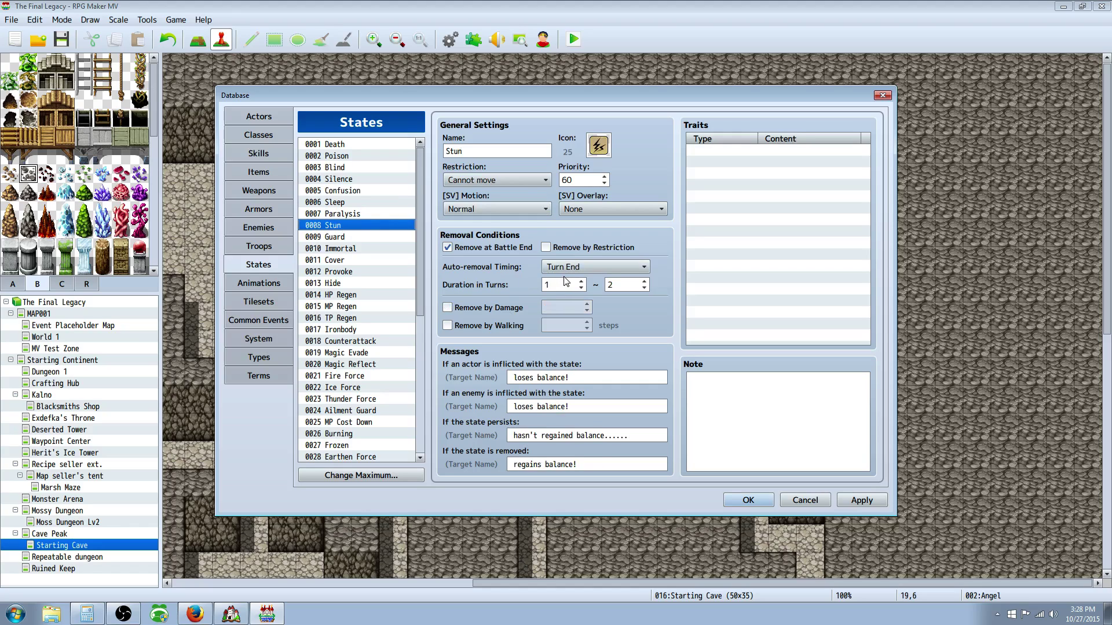
left_click(353, 238)
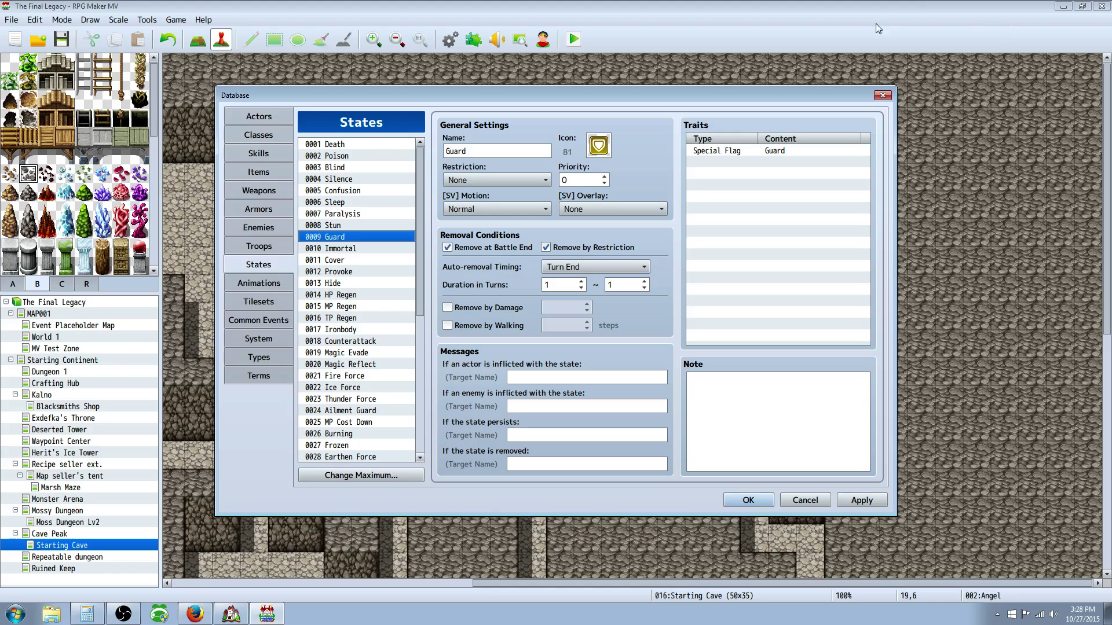
Highlight Guard's Special Flag Guard trait, then select 0010 Immortal.
left_click(737, 150)
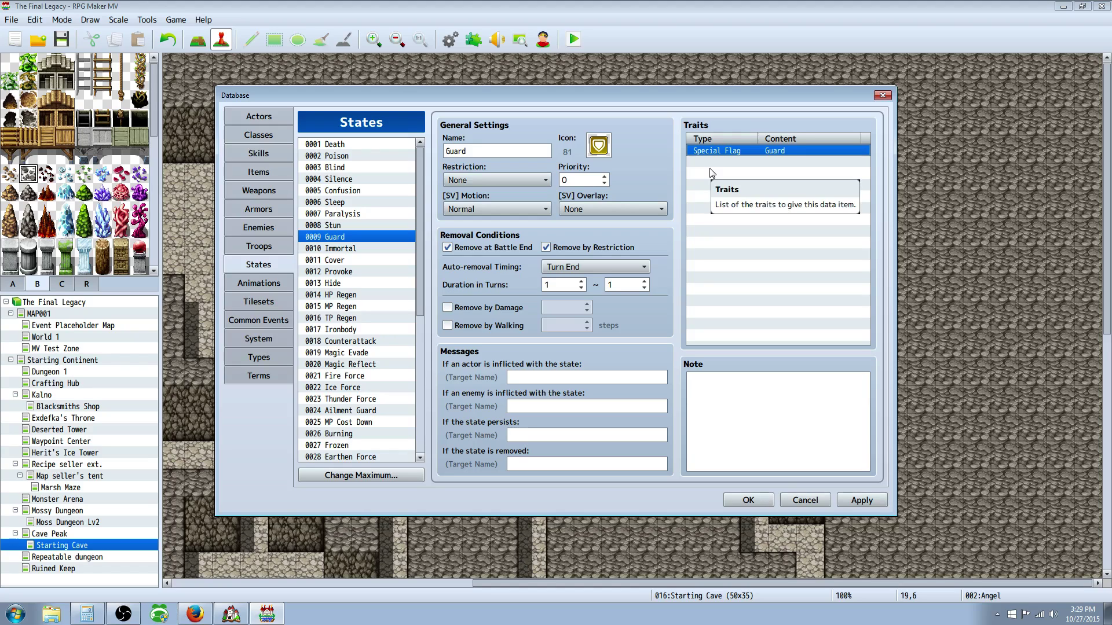
left_click(342, 249)
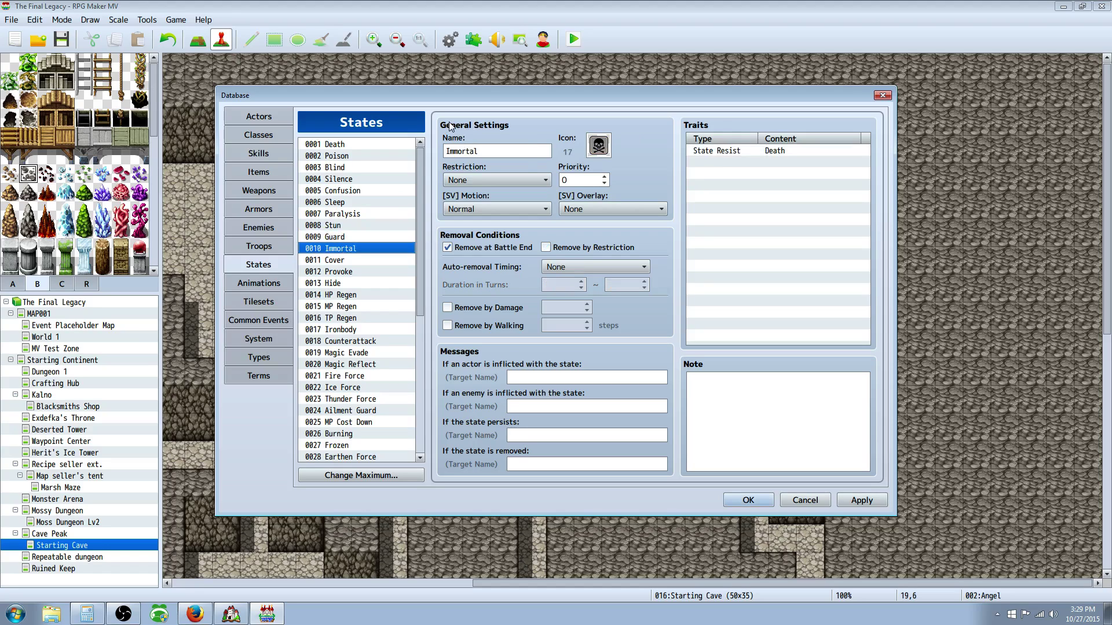
Select 0011 Cover and highlight its Special Flag Substitute trait.
mouse_move(451, 127)
left_click(343, 263)
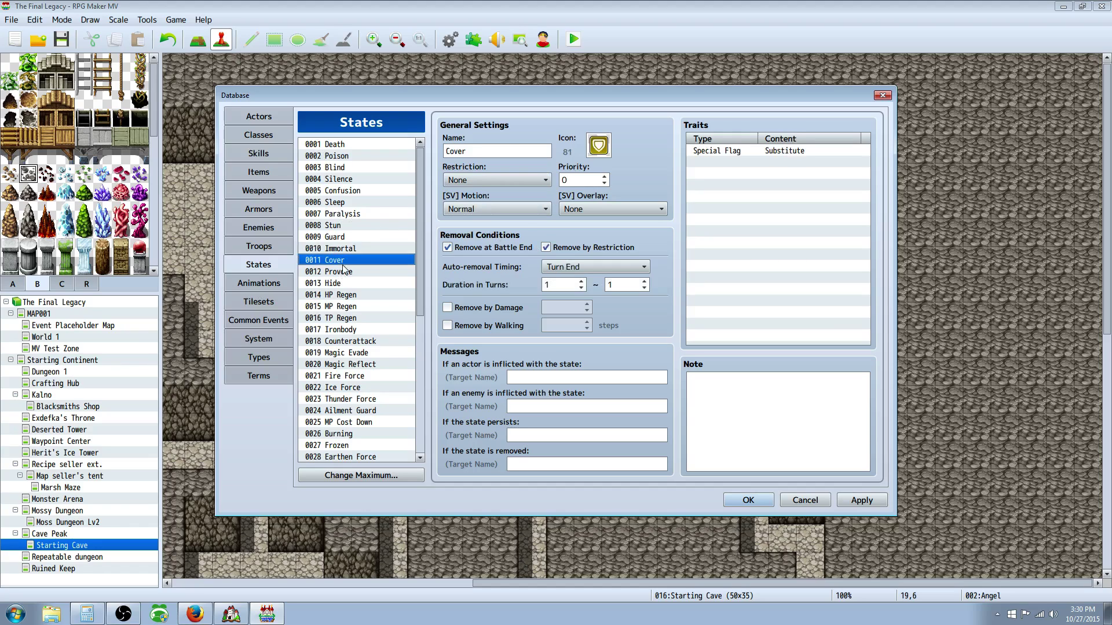
left_click(752, 151)
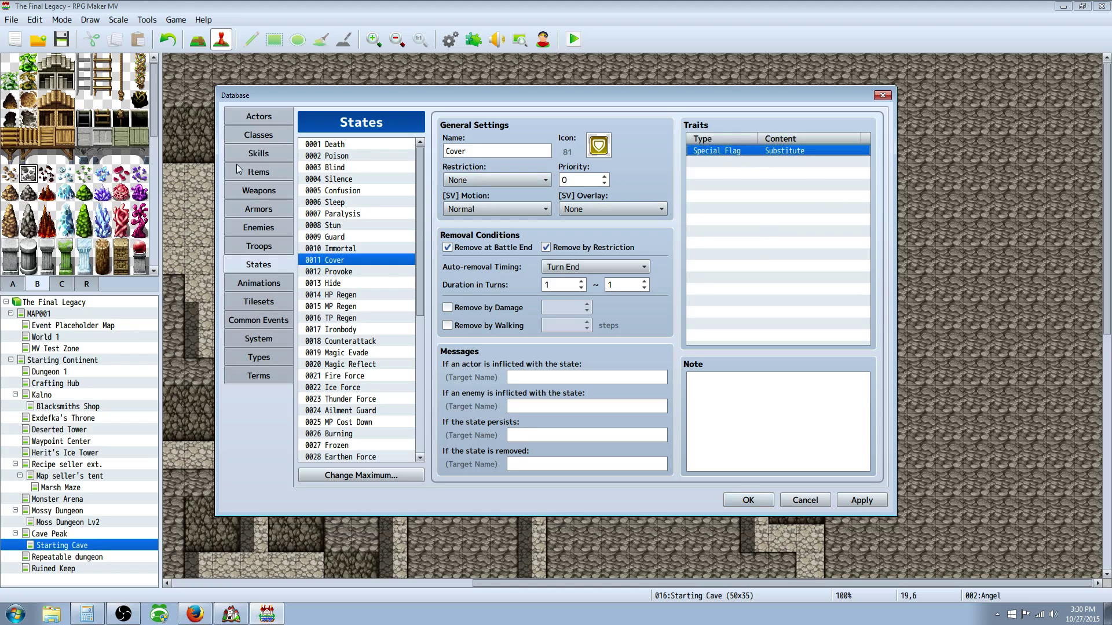